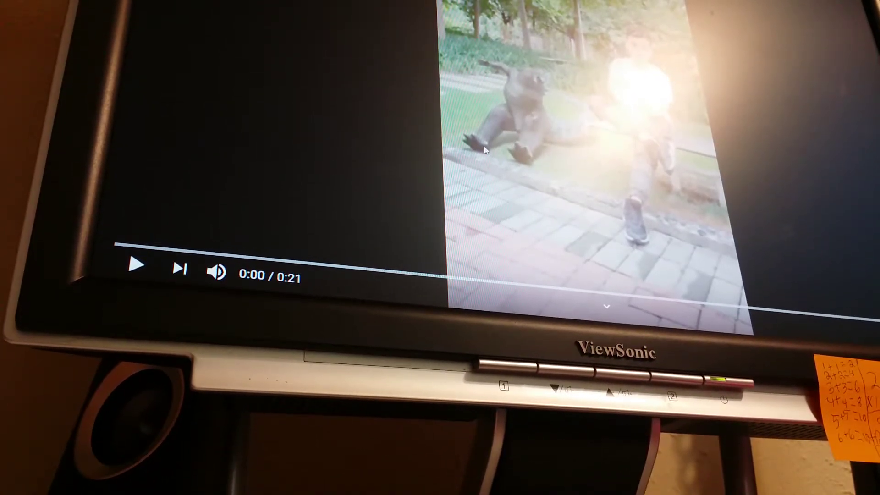
# - Watch the 'Tiktok godzilla in love' video through to 0:21, then exit fullscreen
pyautogui.click(485, 149)
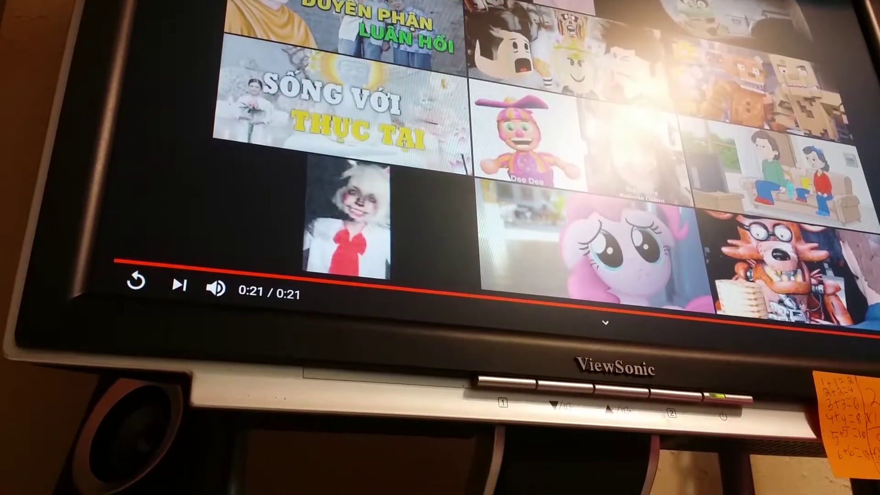
pyautogui.press('Escape')
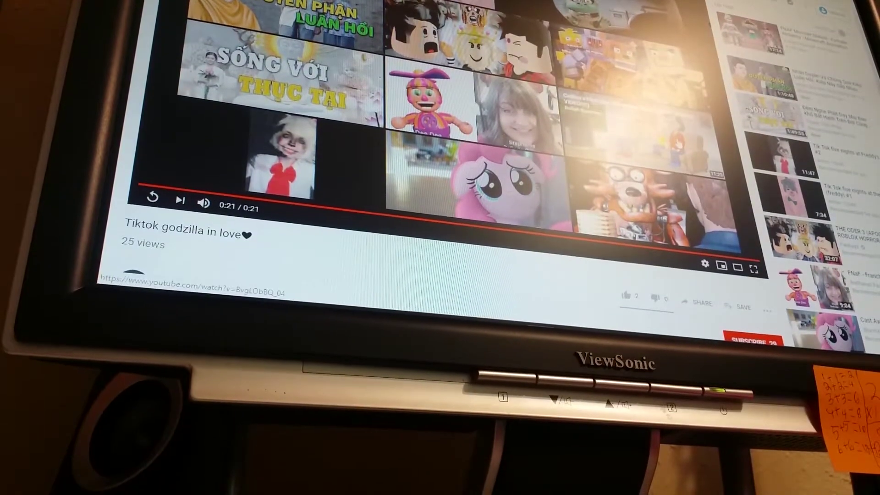